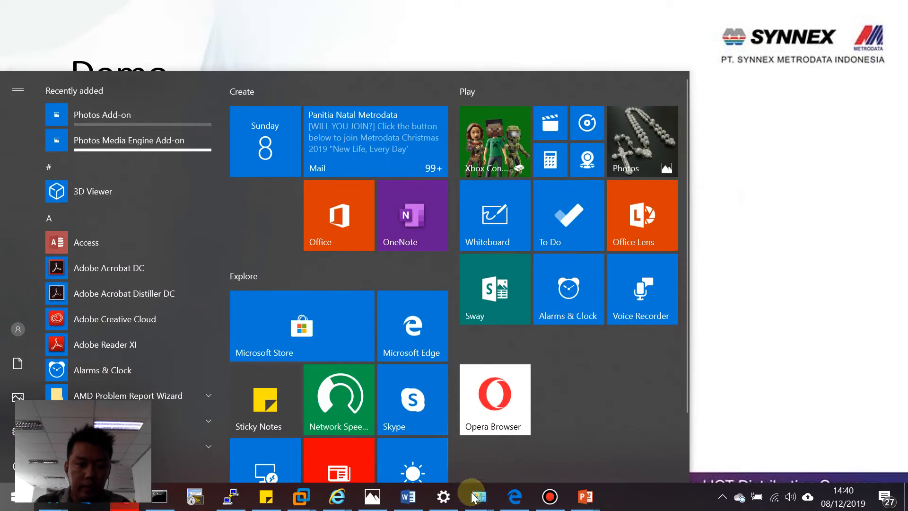
Step: Log out of the Ruckus access point's admin page
left_click(514, 497)
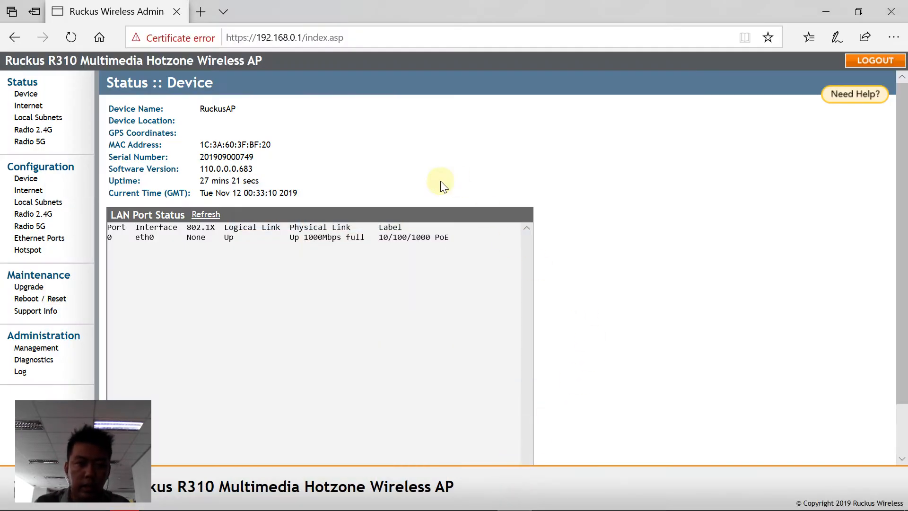
left_click(373, 38)
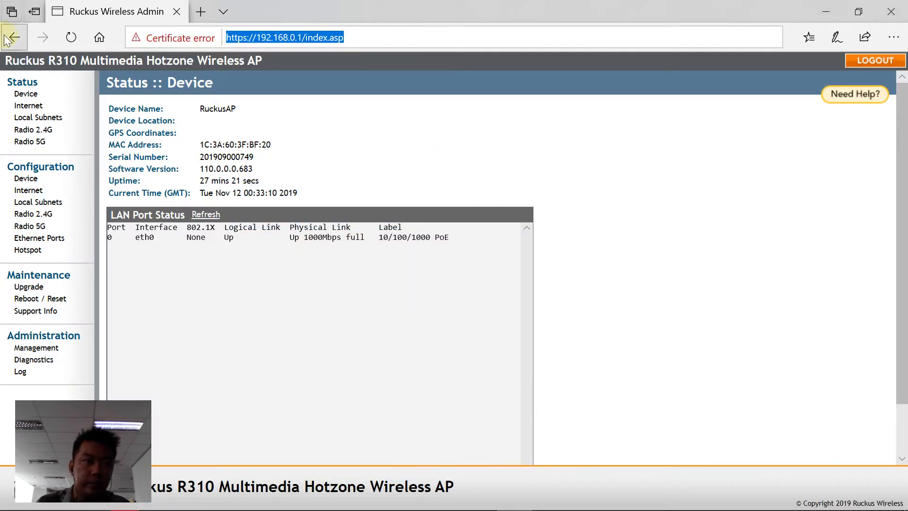
left_click(874, 60)
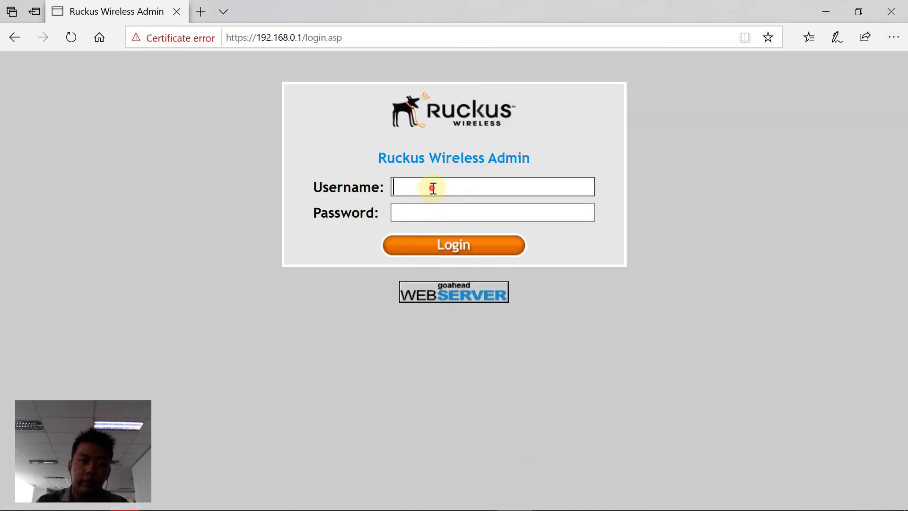
Step: Sign back in with the administrator username and password, declining to save the password
left_click(433, 189)
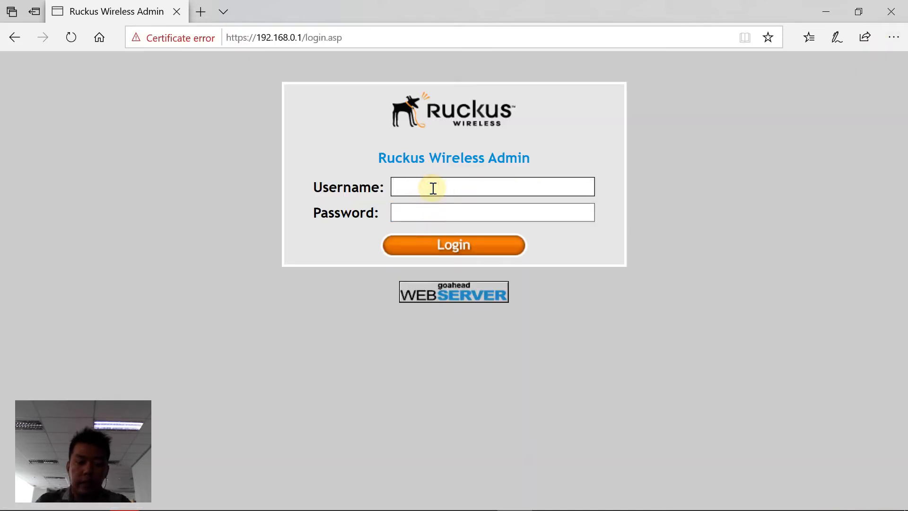
type("adm")
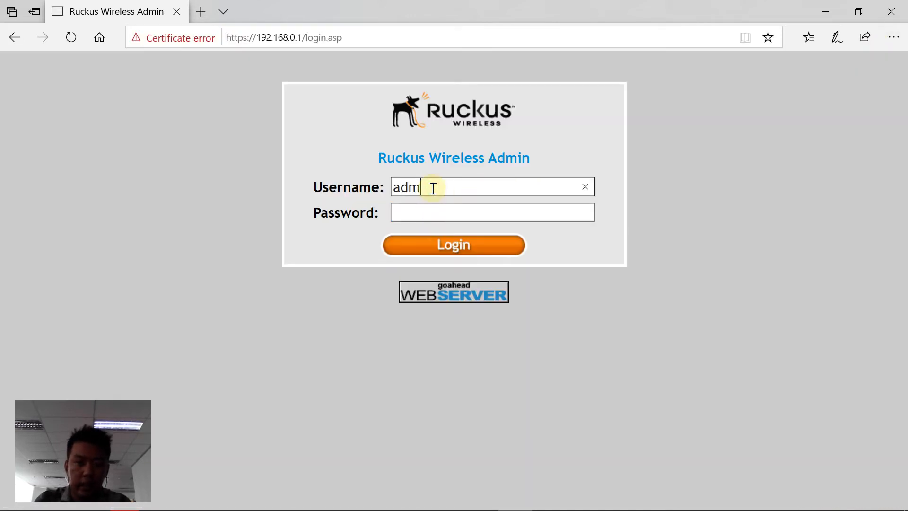
type("i")
key("BackSpace")
key("BackSpace")
key("BackSpace")
key("BackSpace")
type("super")
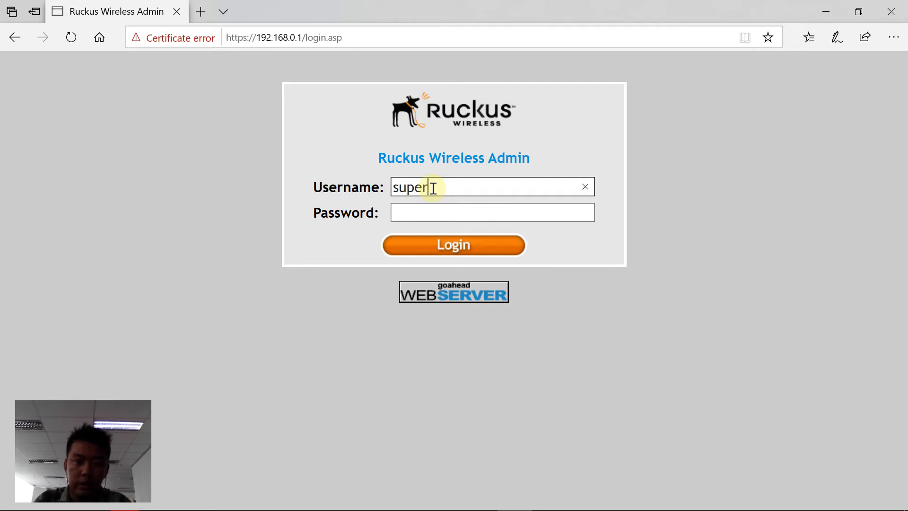
key("Tab")
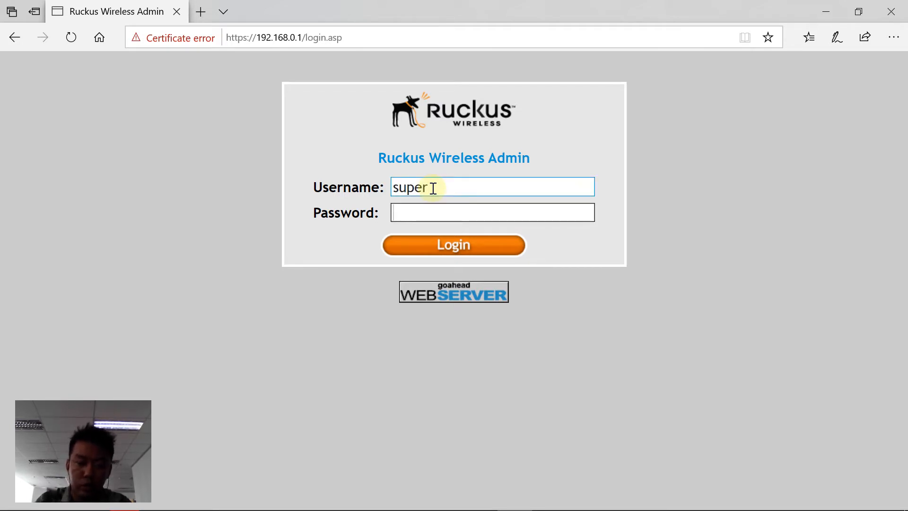
type("sp-admin")
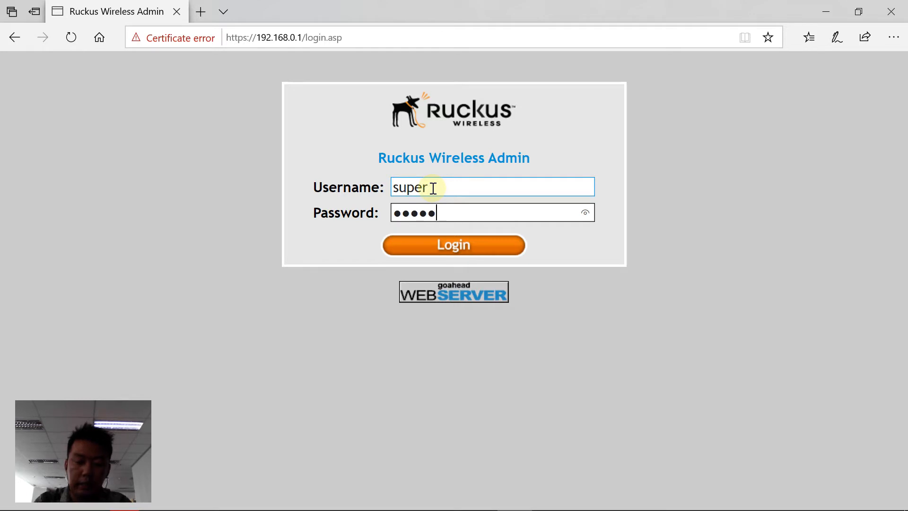
key("Return")
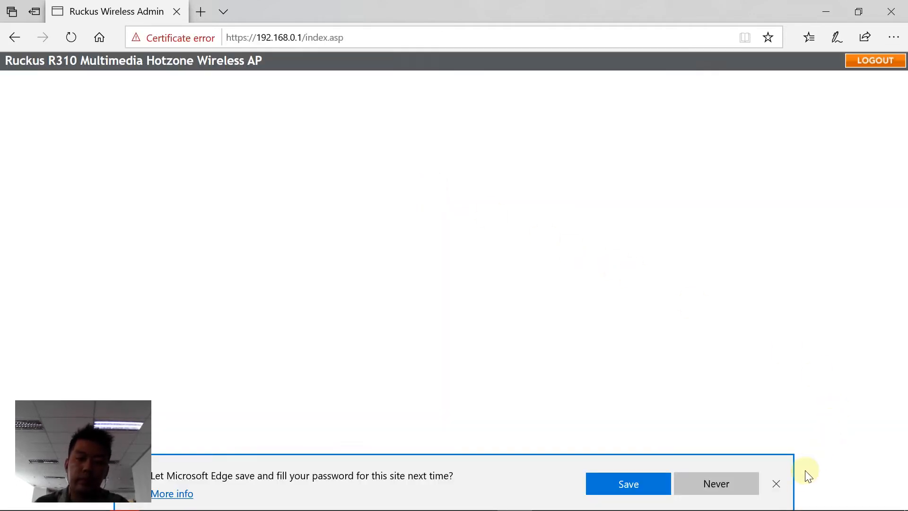
left_click(776, 483)
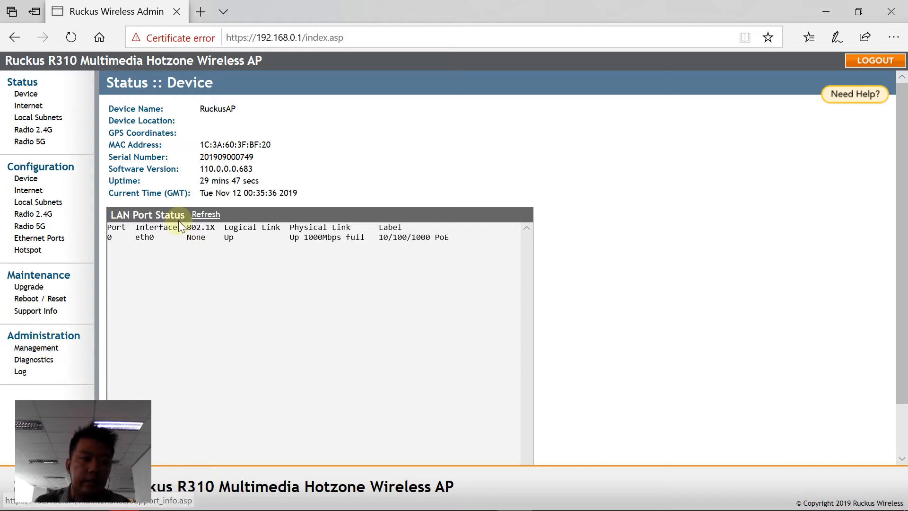
Step: Go to Administration > Management, then Configuration > Internet to view the IPv4 settings
left_click(41, 358)
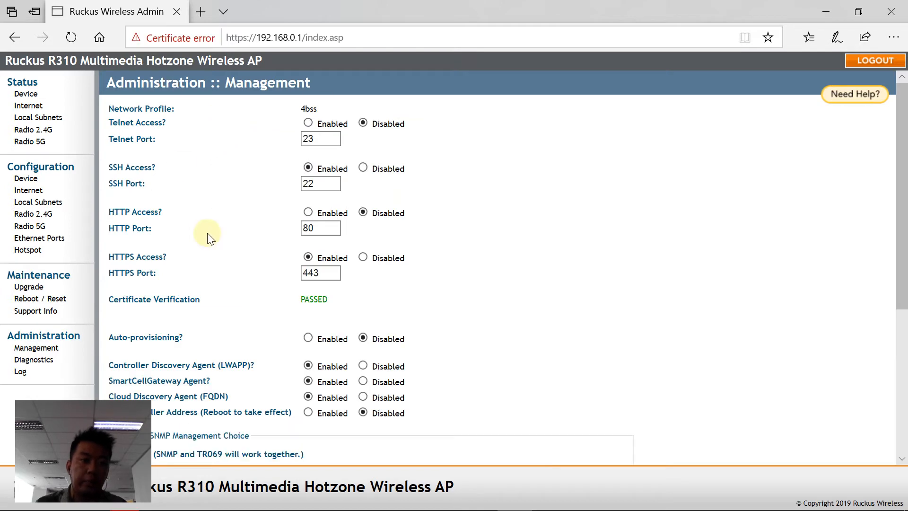
scroll(326, 235, "down", 3)
scroll(312, 236, "down", 2)
scroll(300, 240, "up", 5)
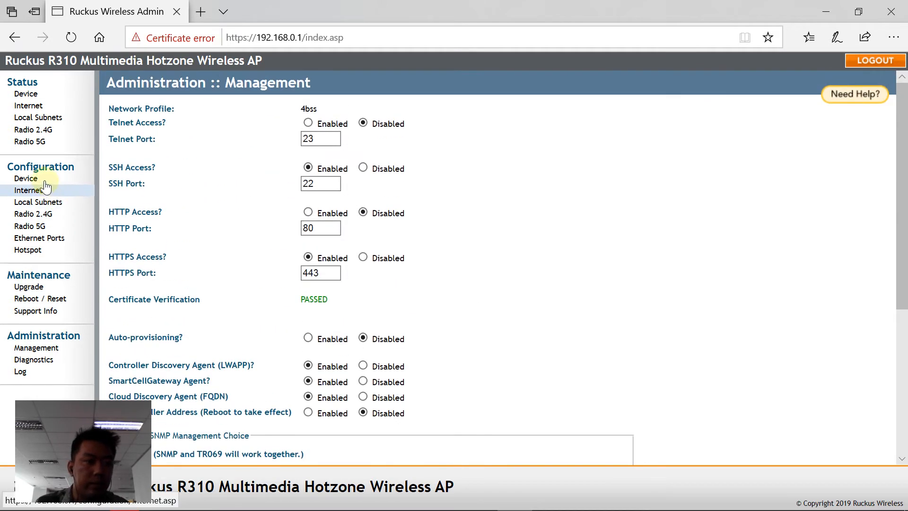
left_click(43, 180)
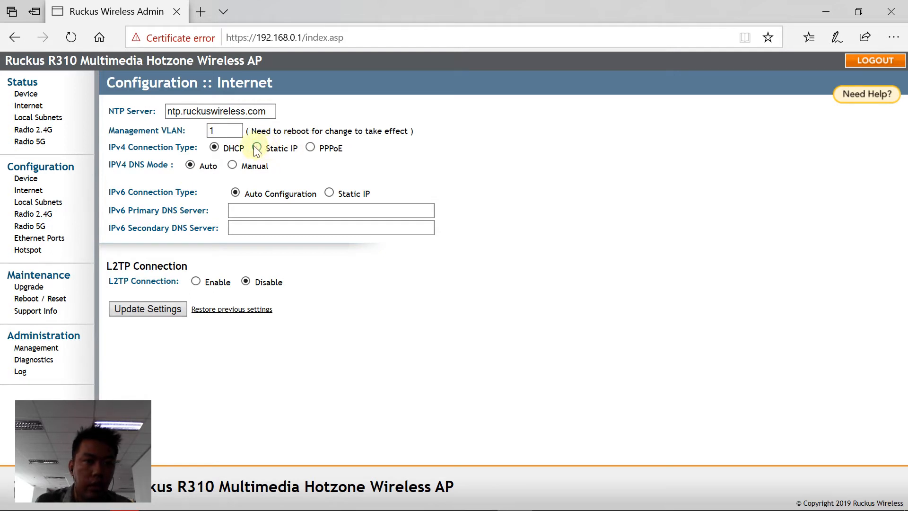
Step: Switch the IPv4 connection to static and change the address to 192.168.8.11
left_click(256, 147)
double_click(248, 178)
left_click_drag(249, 178, 243, 178)
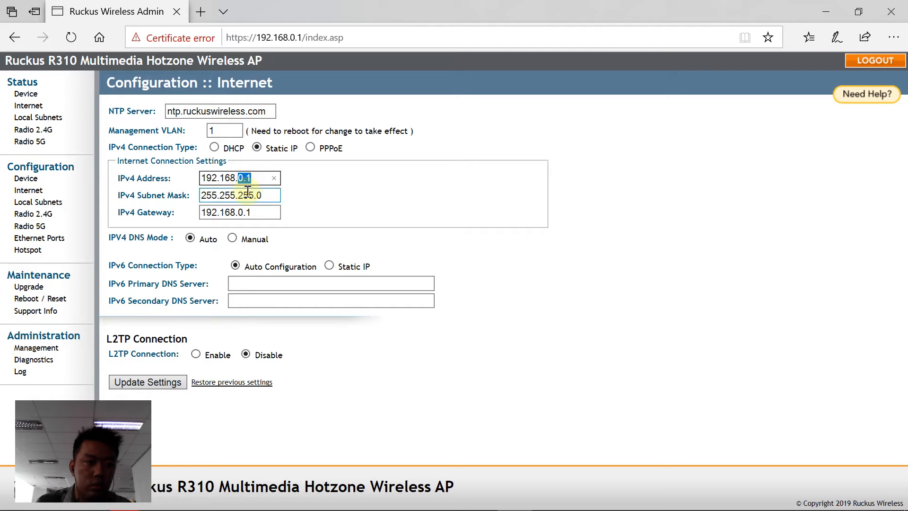
type("8")
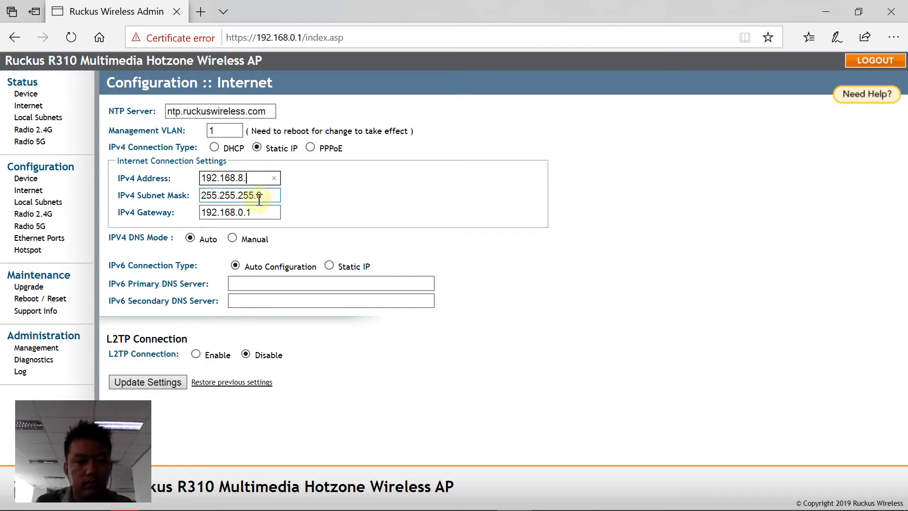
left_click(268, 208)
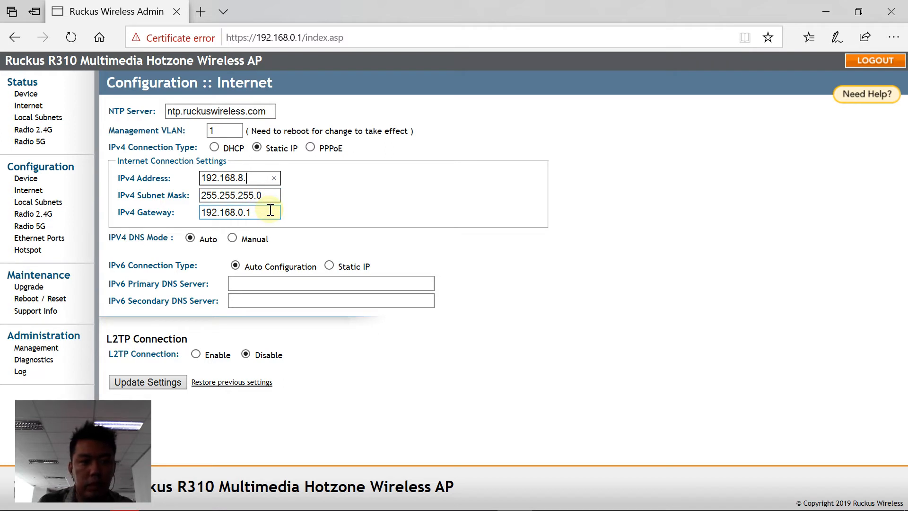
type(".11")
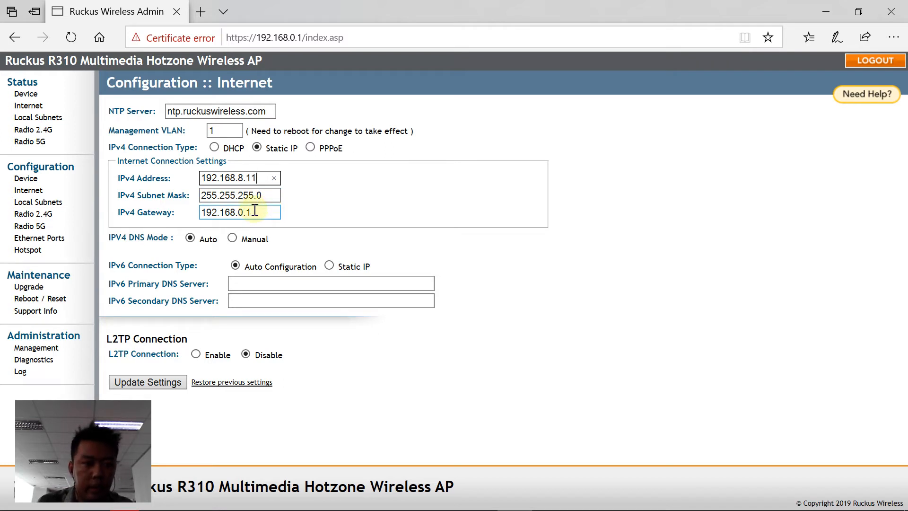
Step: Change the IPv4 gateway to 192.168.8.1 and apply the new static settings
left_click(255, 210)
left_click_drag(238, 211, 259, 211)
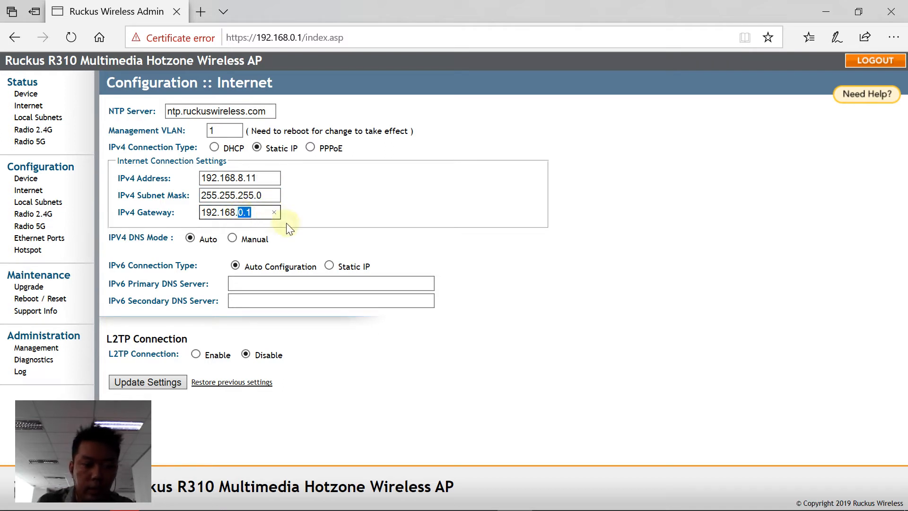
type("8")
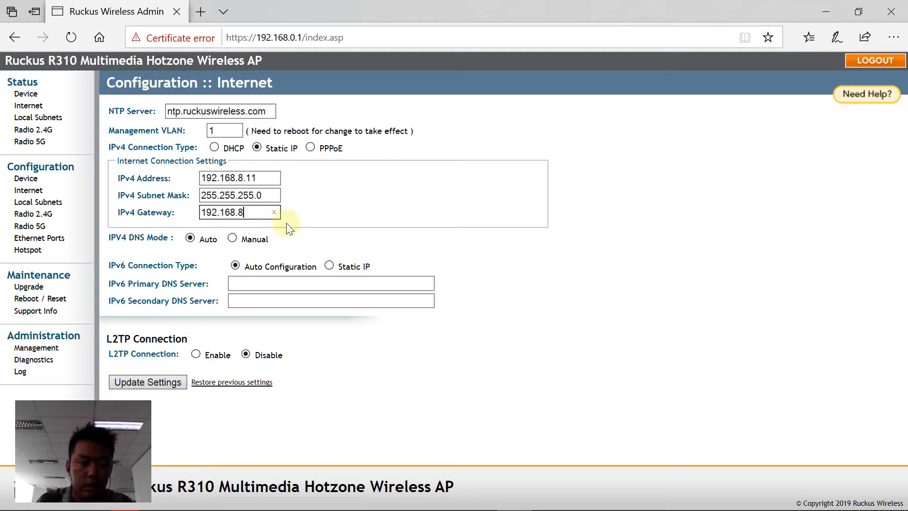
type("1..1")
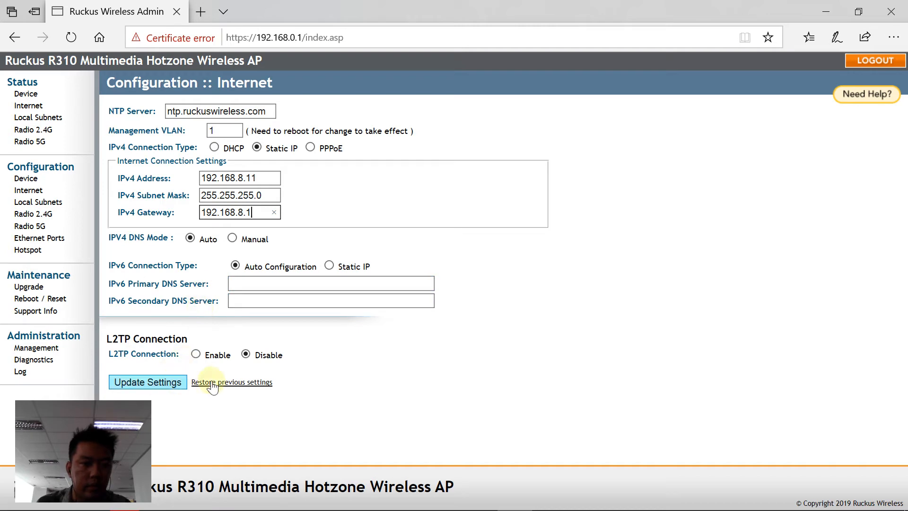
left_click(127, 380)
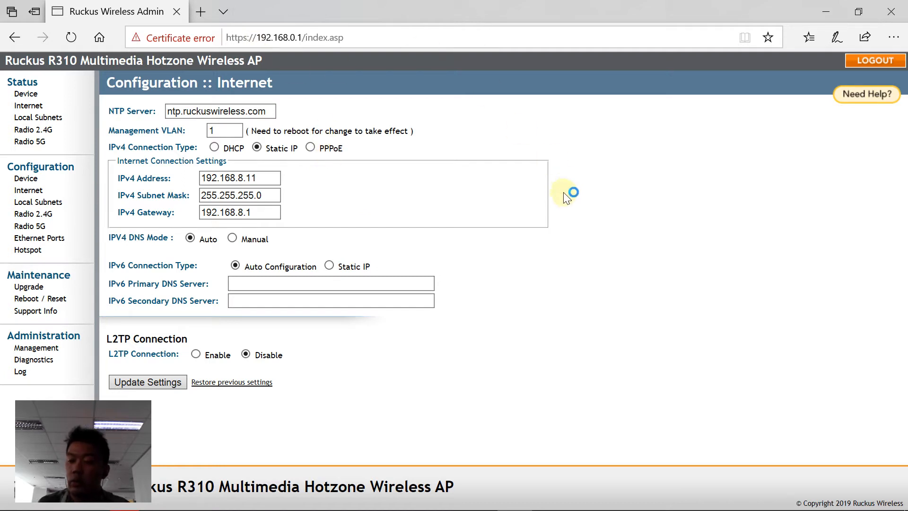
mouse_move(365, 510)
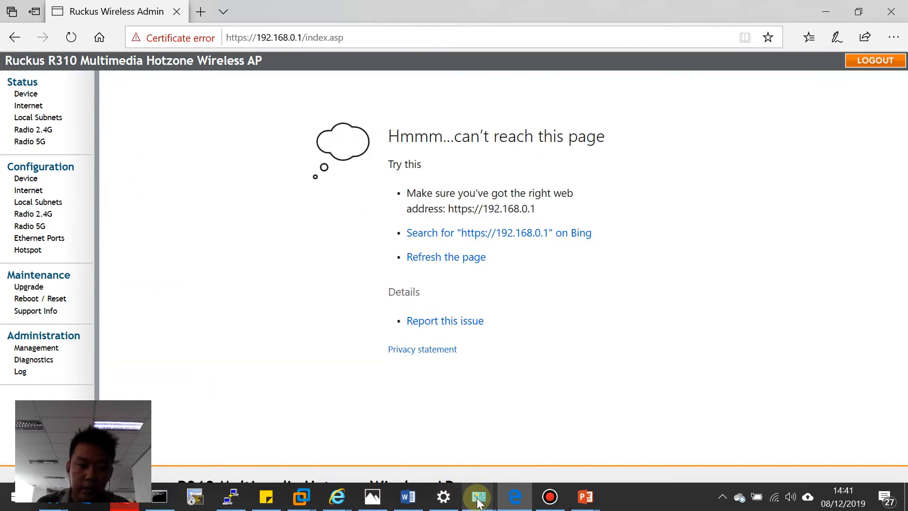
Step: Open the Internet Protocol Version 4 properties of the Ethernet adapter
mouse_move(478, 502)
left_click(547, 434)
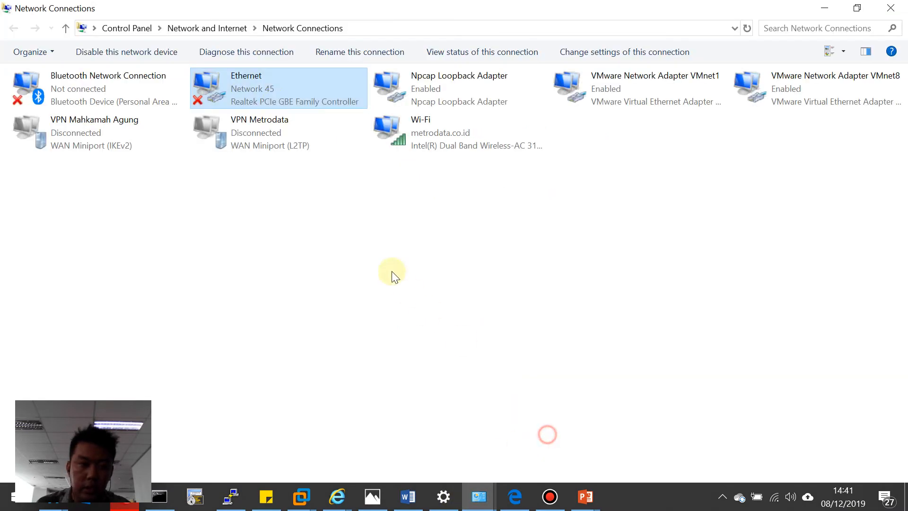
right_click(239, 77)
left_click(308, 214)
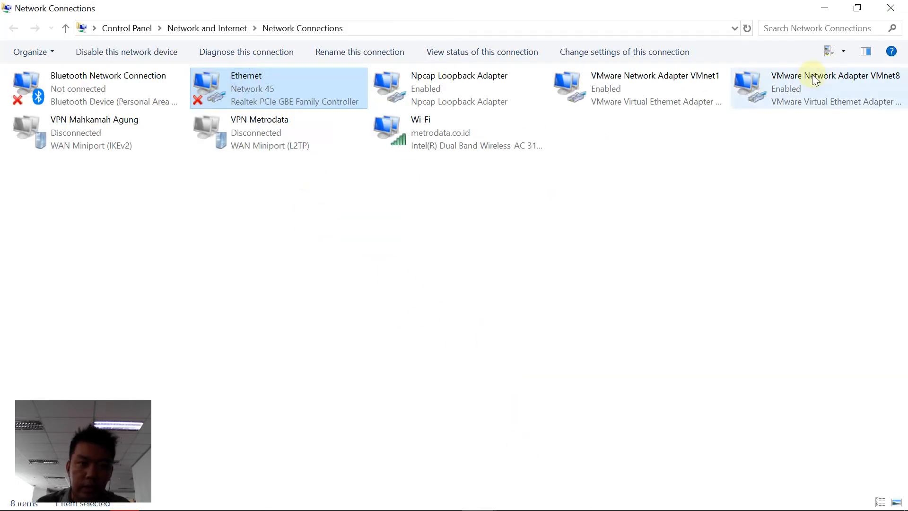
left_click(142, 251)
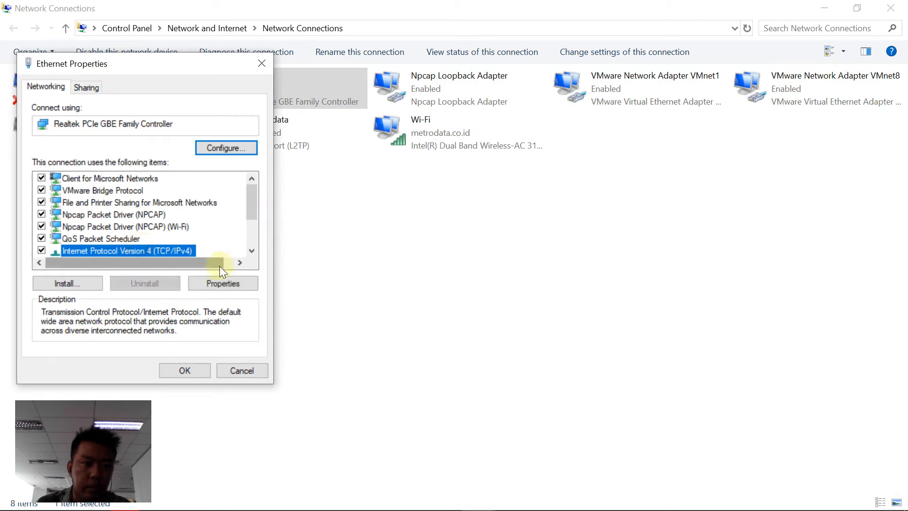
left_click(219, 282)
Step: Set the IP address to 192.168.8.111 and gateway to 192.168.8.1, and confirm
double_click(243, 237)
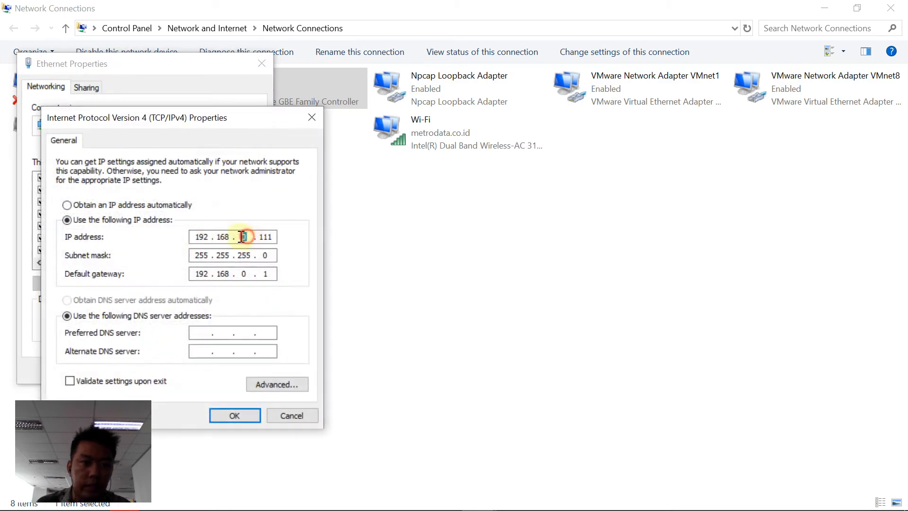
type("8")
double_click(242, 274)
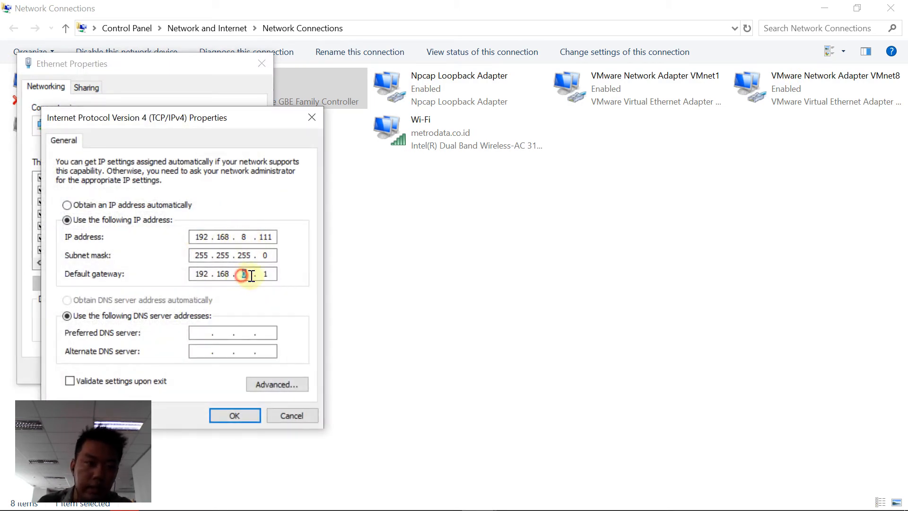
type("8")
left_click(235, 415)
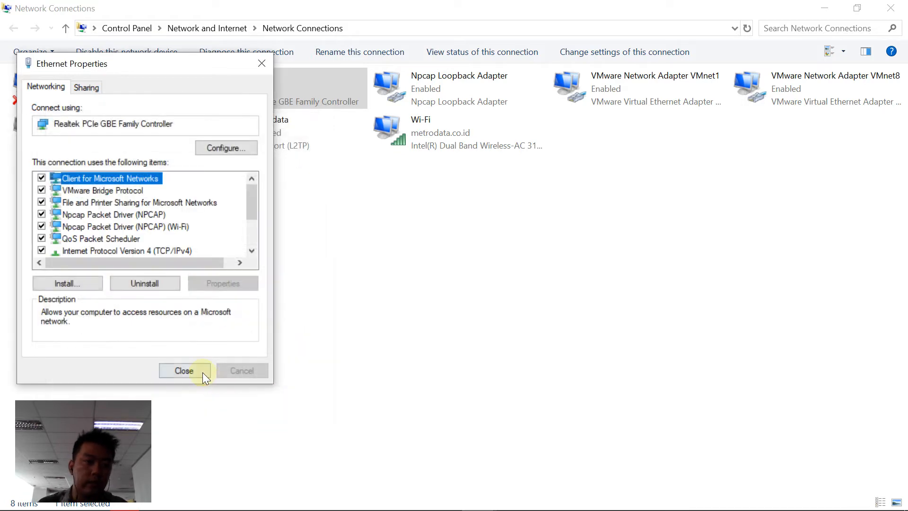
left_click(199, 372)
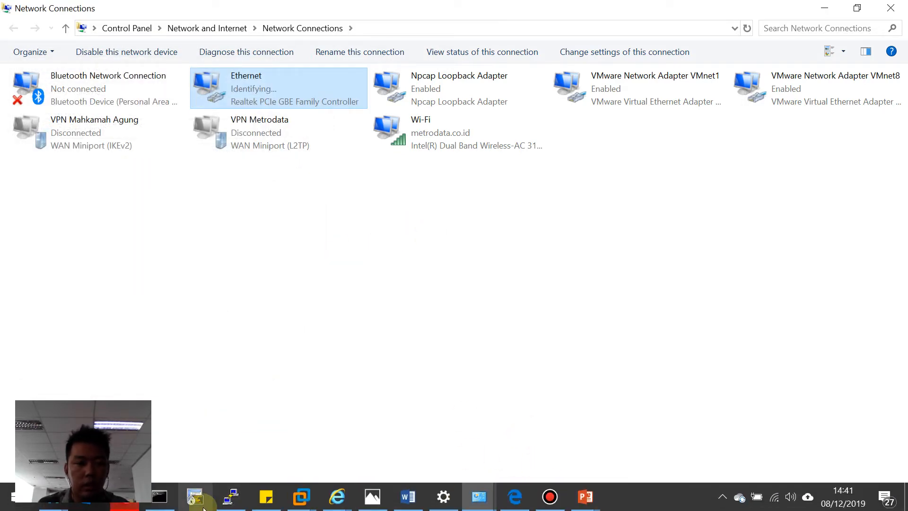
left_click(160, 495)
Step: Ping 192.168.8.11 from Command Prompt and stop it once replies arrive
left_click(702, 270)
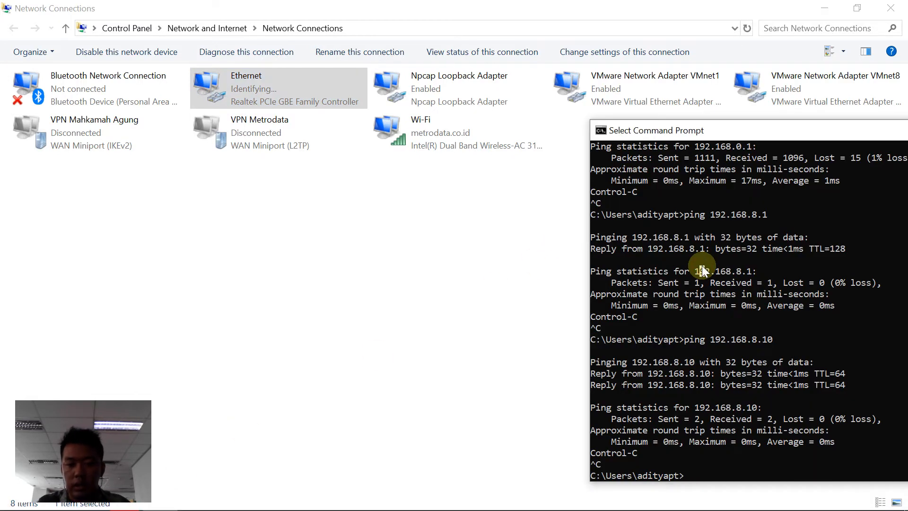
type("ping")
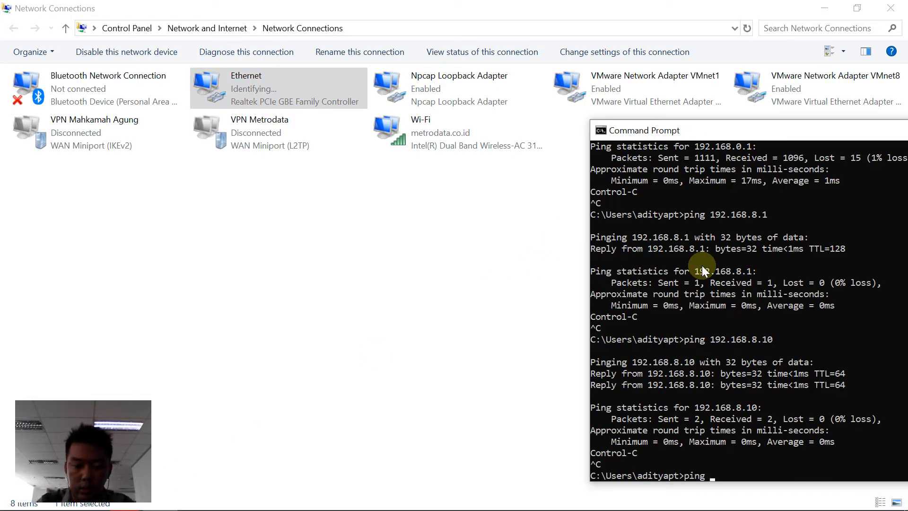
type(" 192.168.")
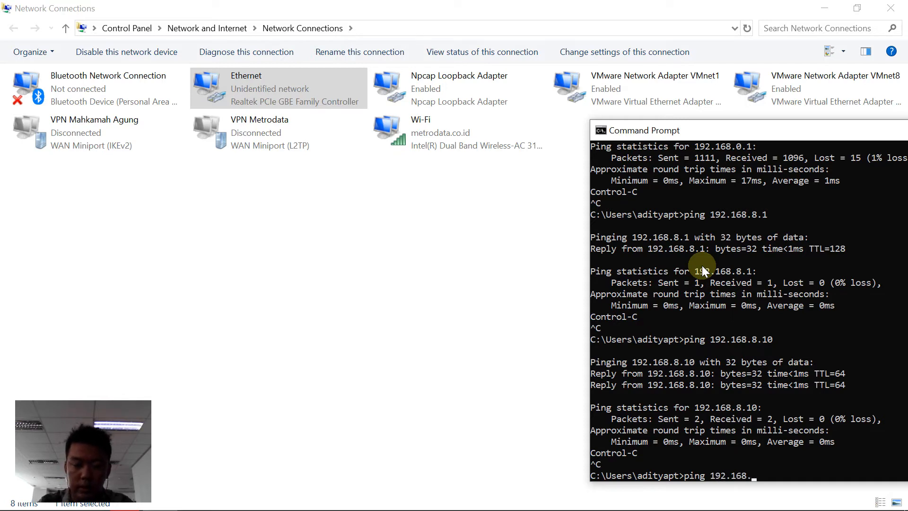
type("8.11")
key("Return")
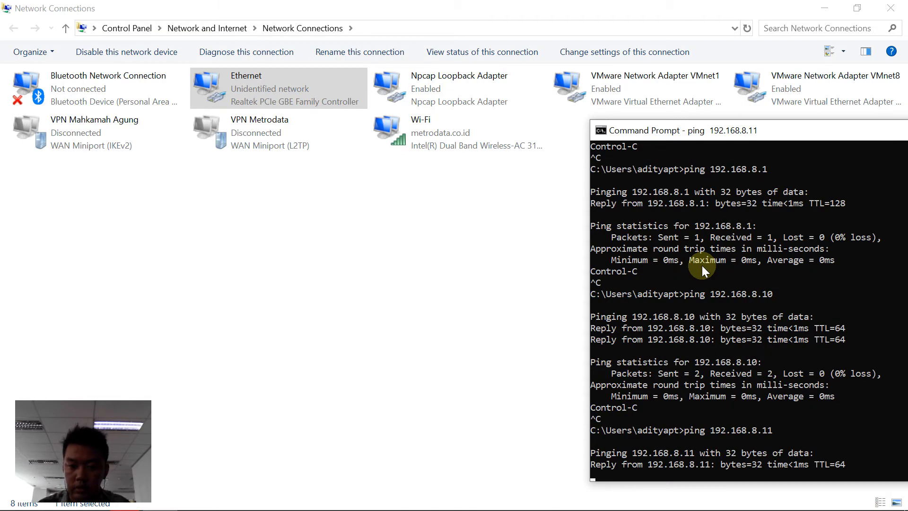
key("ctrl+c")
Step: Rerun the earlier ping to 192.168.8.10 and stop it after it reports unreachable
mouse_move(385, 507)
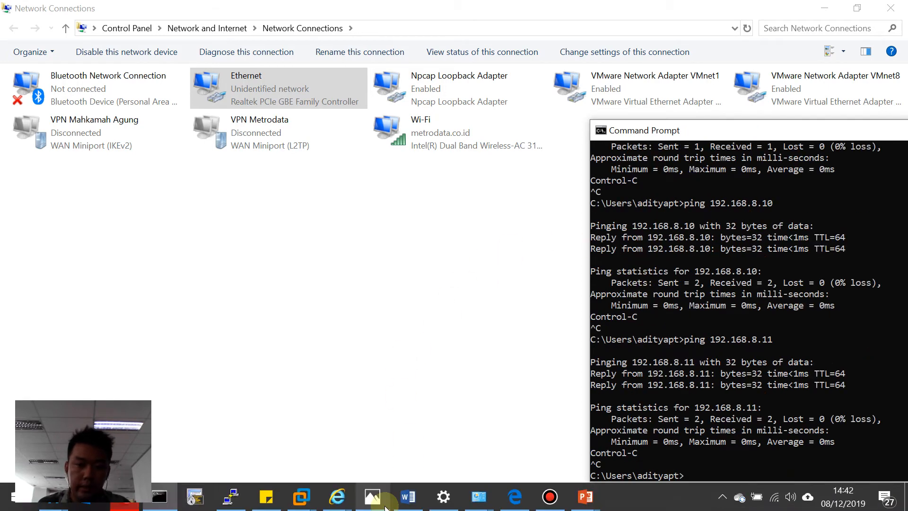
left_click(716, 385)
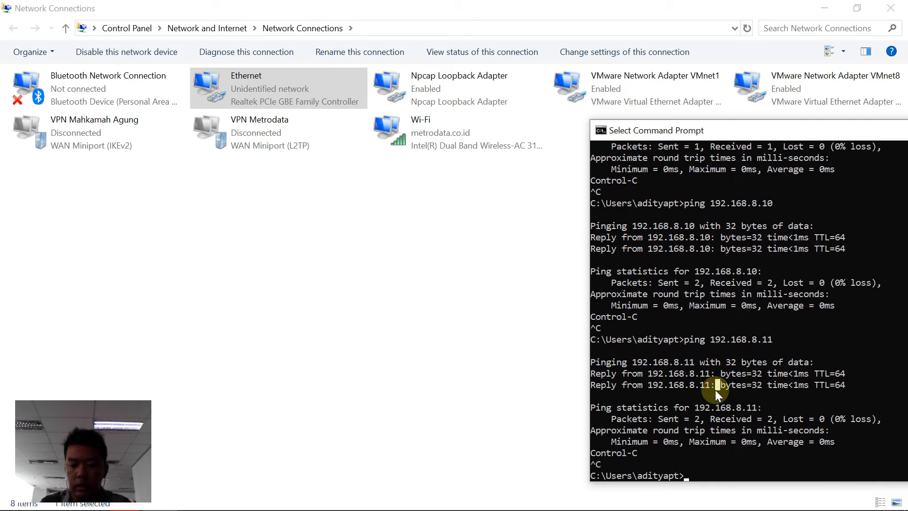
key("Escape")
key("Up")
key("Up")
key("Return")
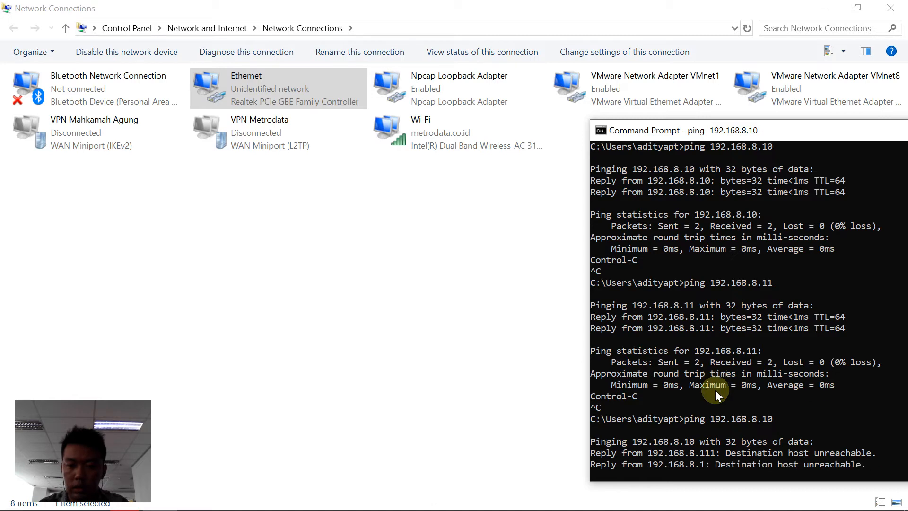
key("ctrl+c")
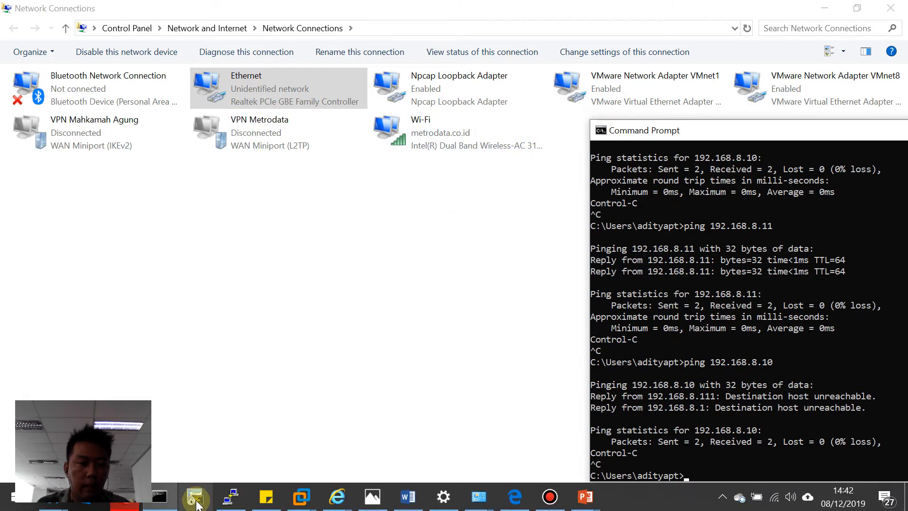
Step: In the vscg-5.1.1.0.598 VM console, ping 192.168.8.11 and stop it
mouse_move(306, 491)
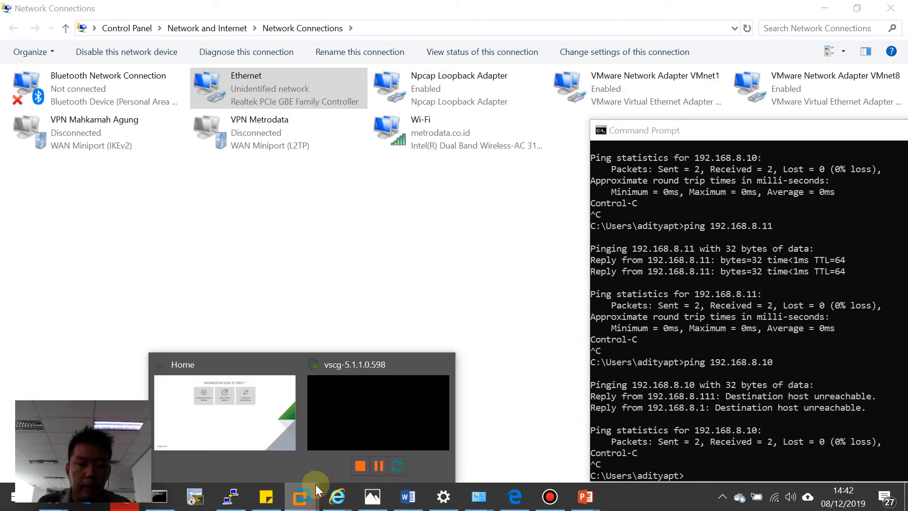
left_click(353, 424)
left_click(390, 261)
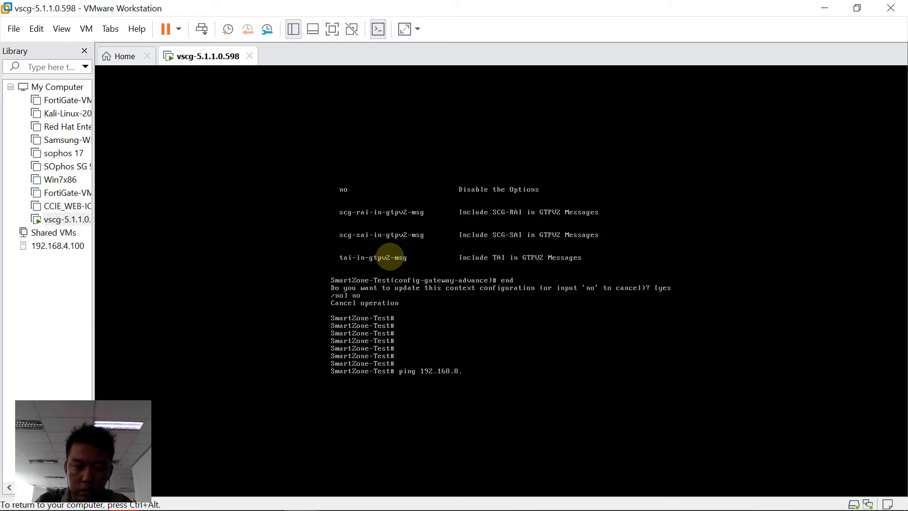
key("Return")
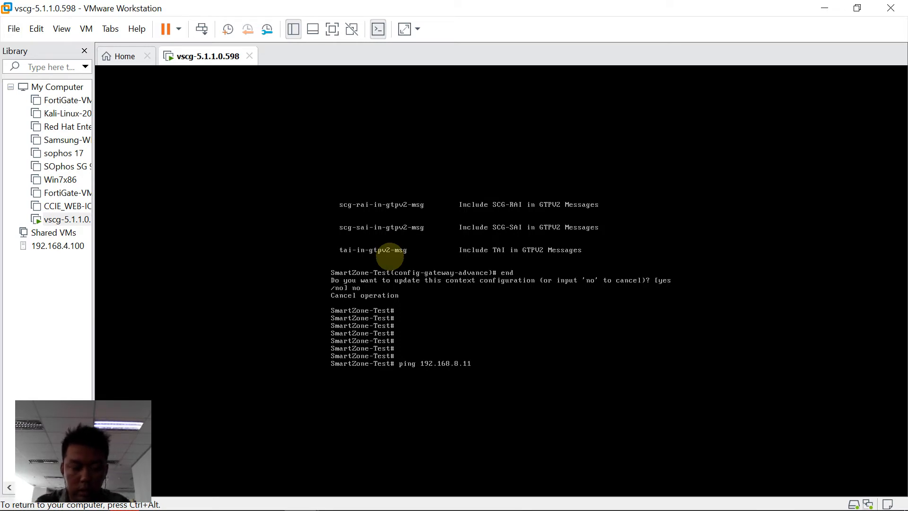
key("ctrl+c")
Step: Ping 192.168.8.111 from the VM, stop it, and release input with Ctrl+Alt
key("Up")
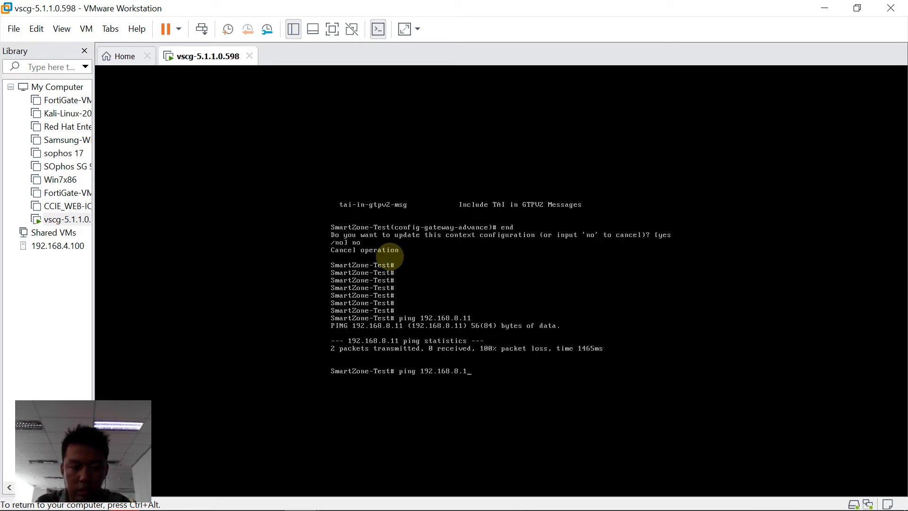
type("11")
key("Return")
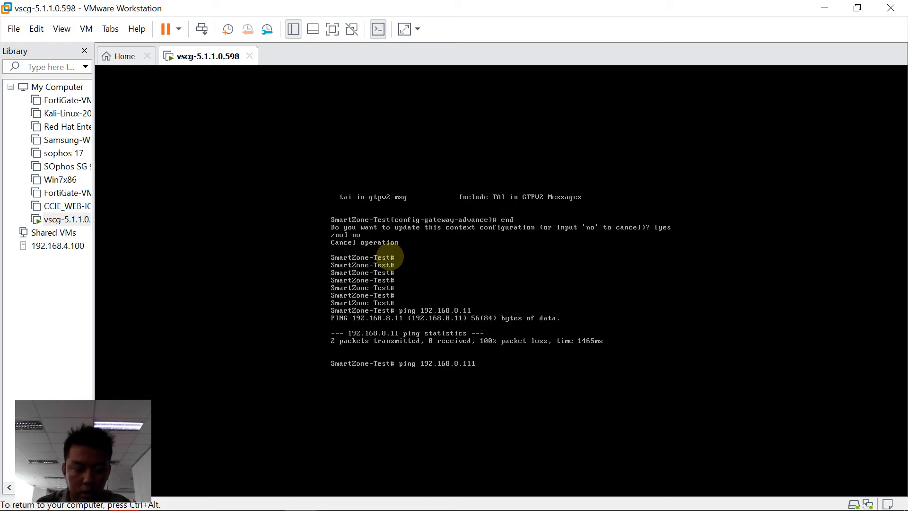
key("ctrl+c")
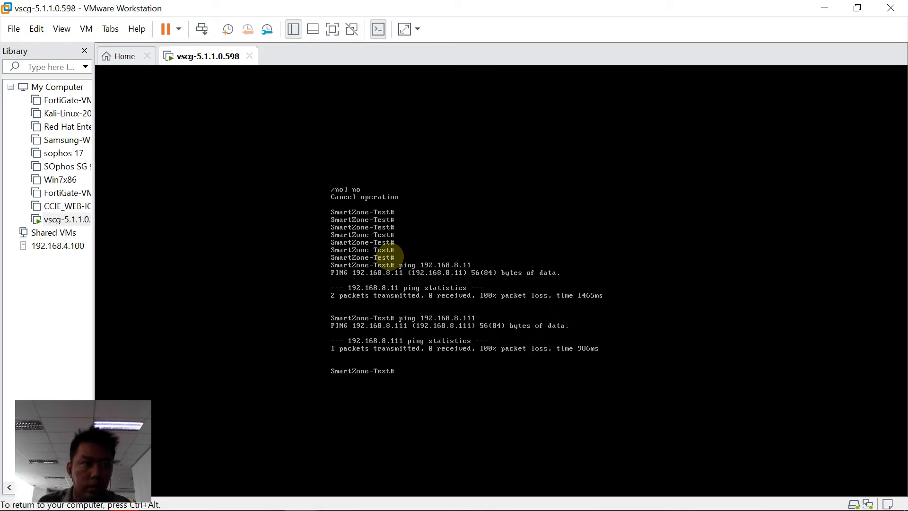
key("ctrl+alt")
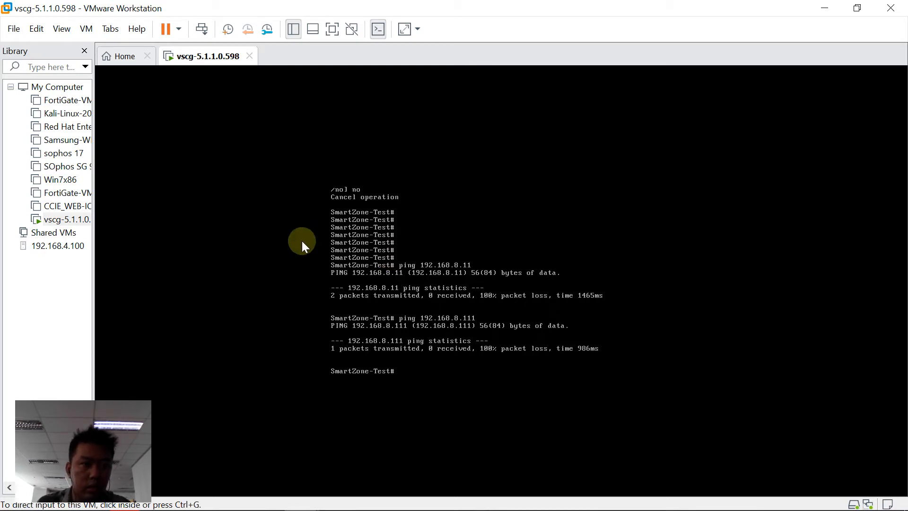
left_click(93, 29)
left_click(110, 193)
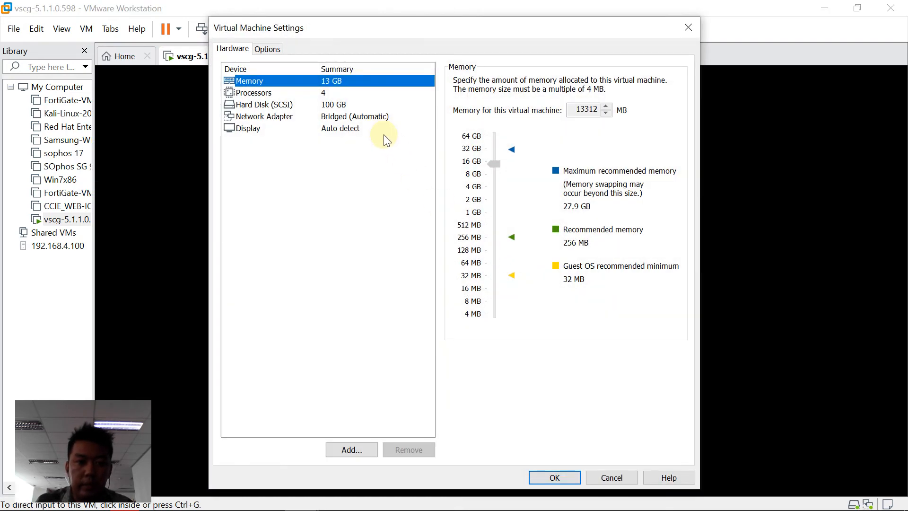
left_click(325, 116)
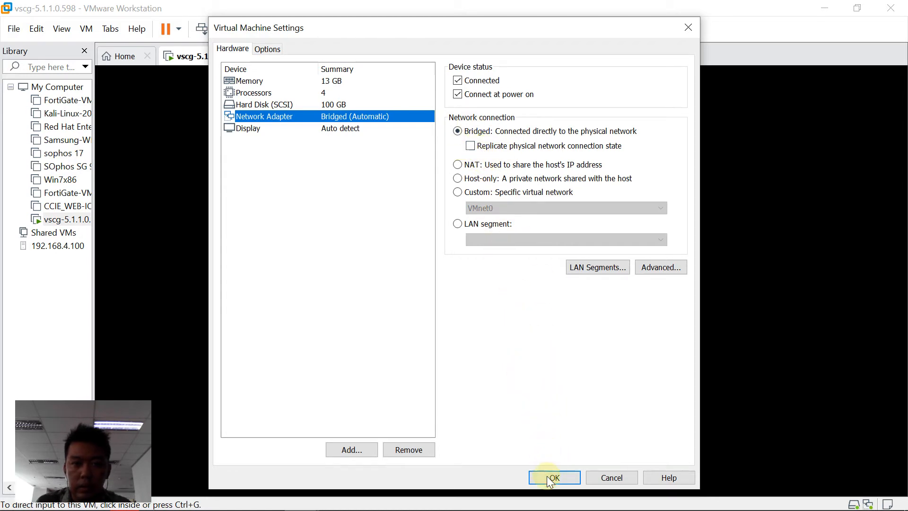
left_click(583, 267)
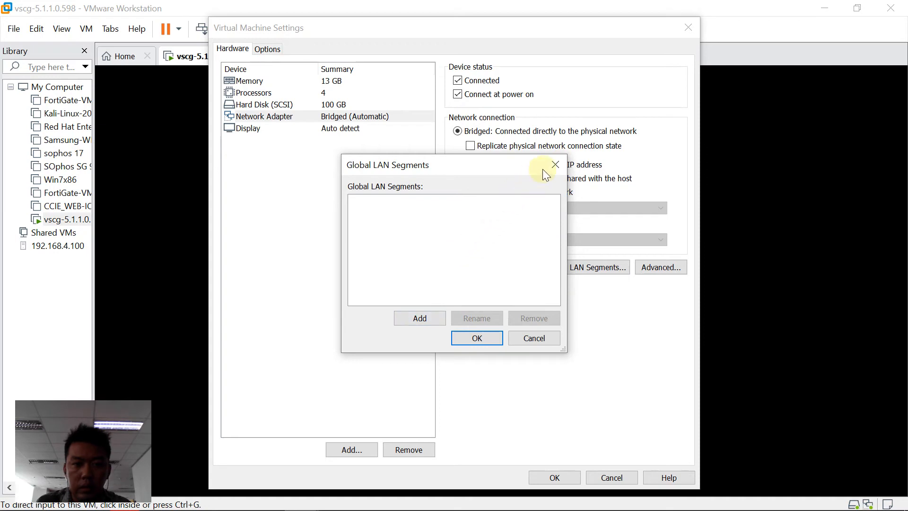
left_click(555, 164)
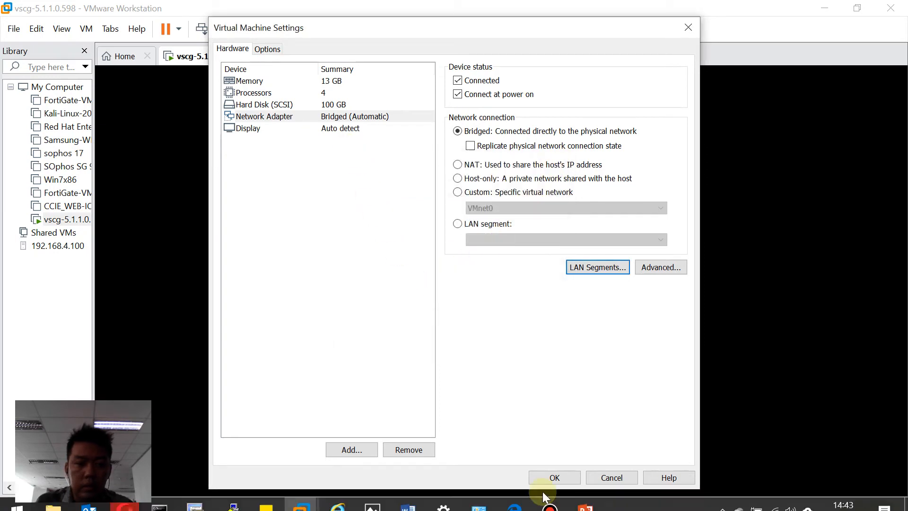
left_click(548, 476)
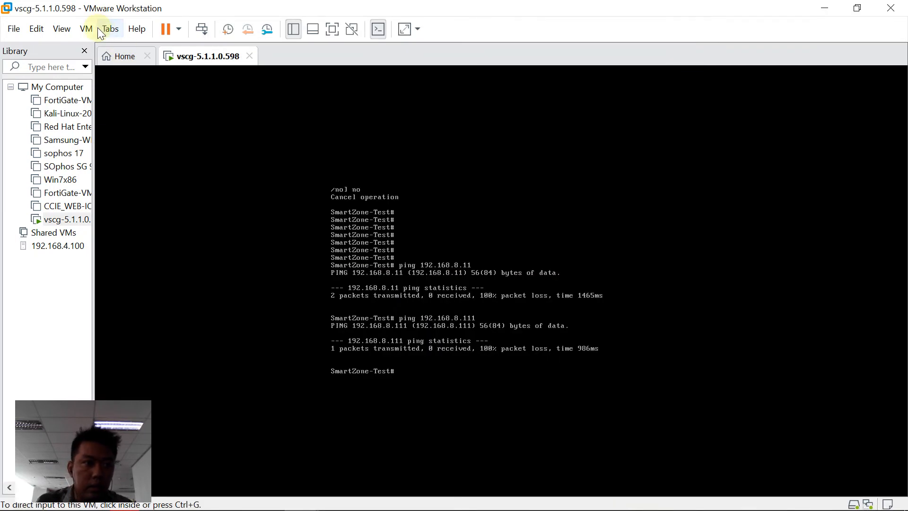
left_click(61, 28)
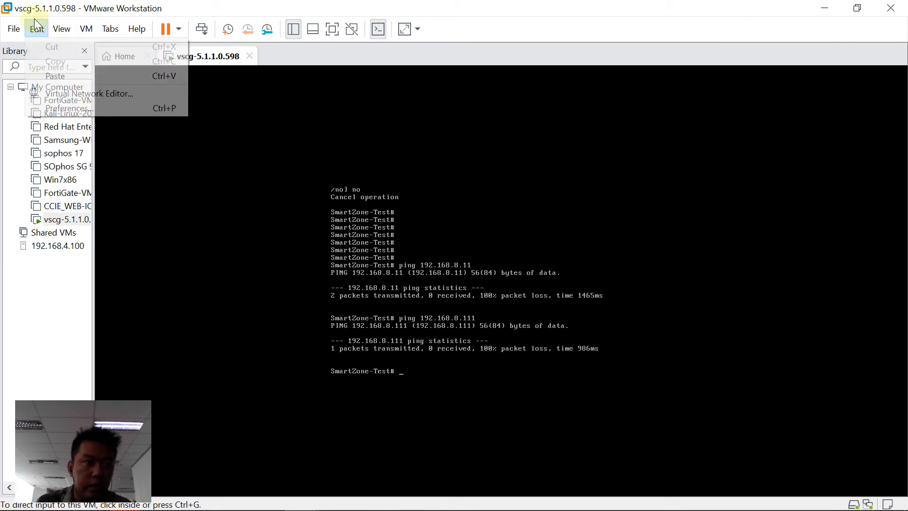
left_click(50, 93)
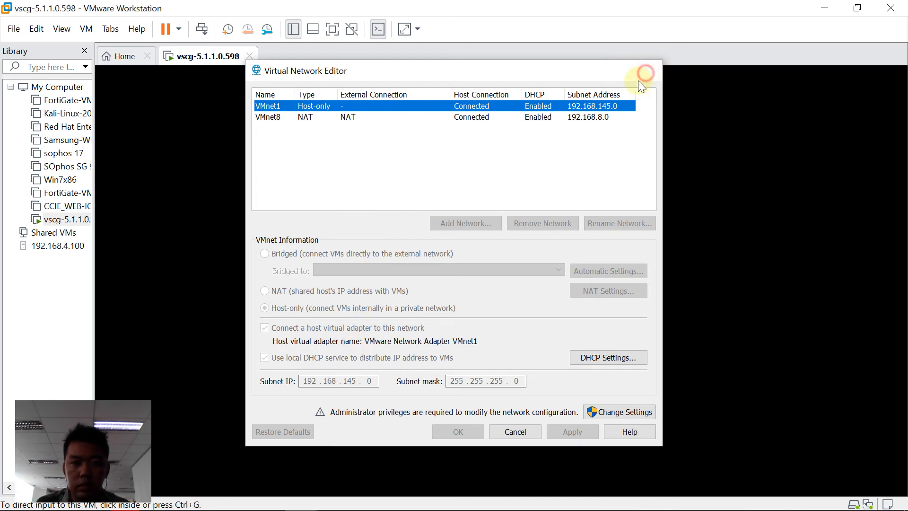
left_click(648, 74)
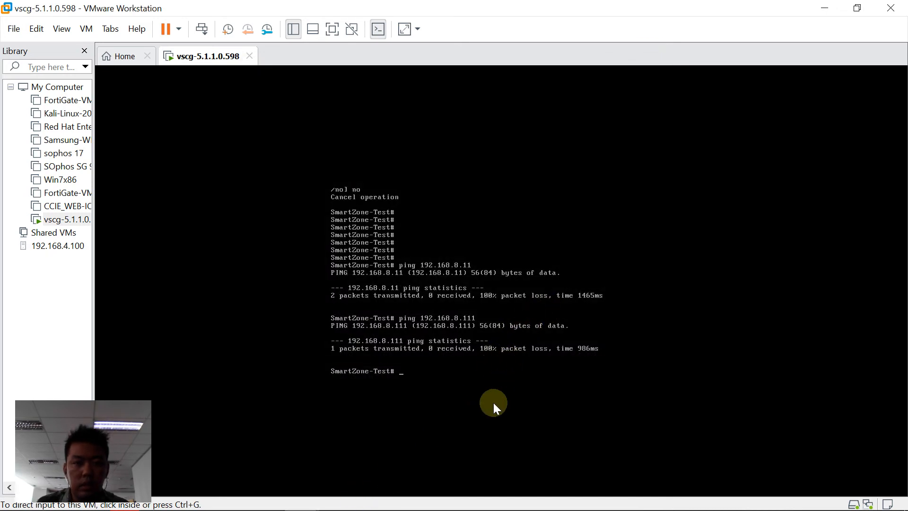
mouse_move(501, 510)
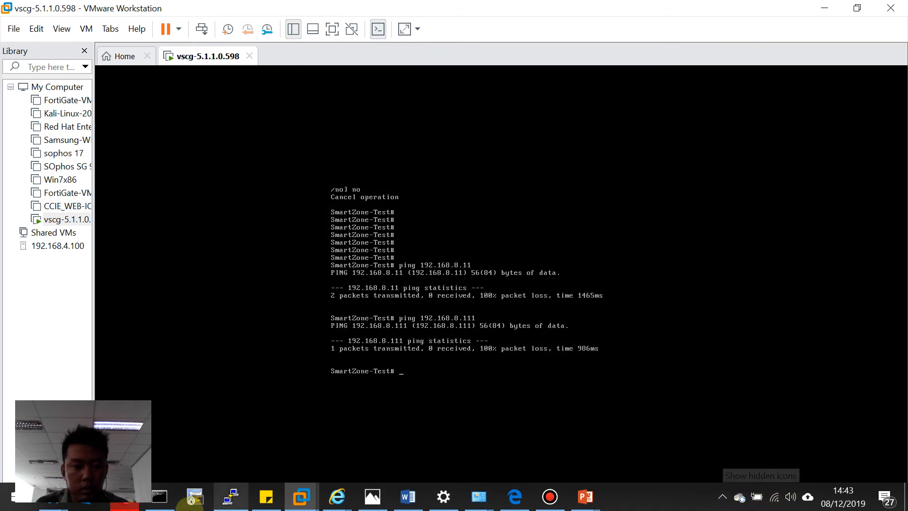
left_click(440, 504)
mouse_move(478, 497)
left_click(524, 461)
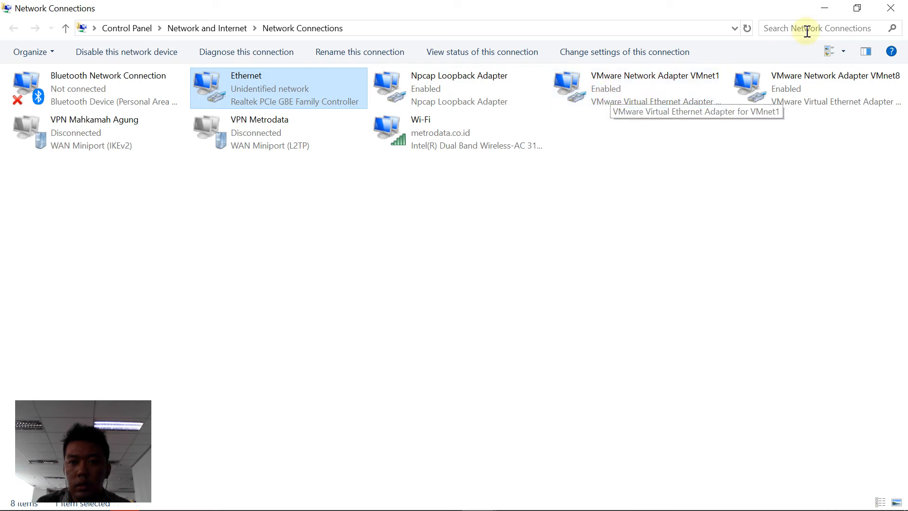
left_click(822, 8)
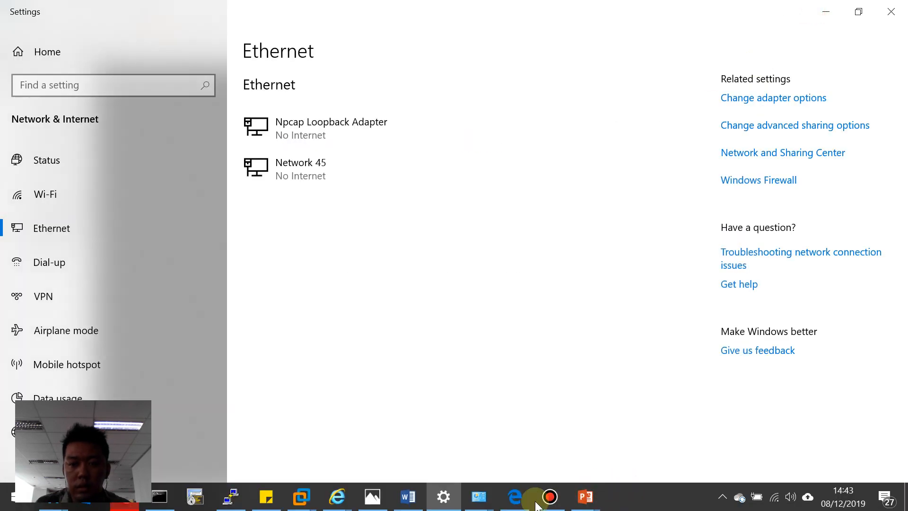
left_click(443, 496)
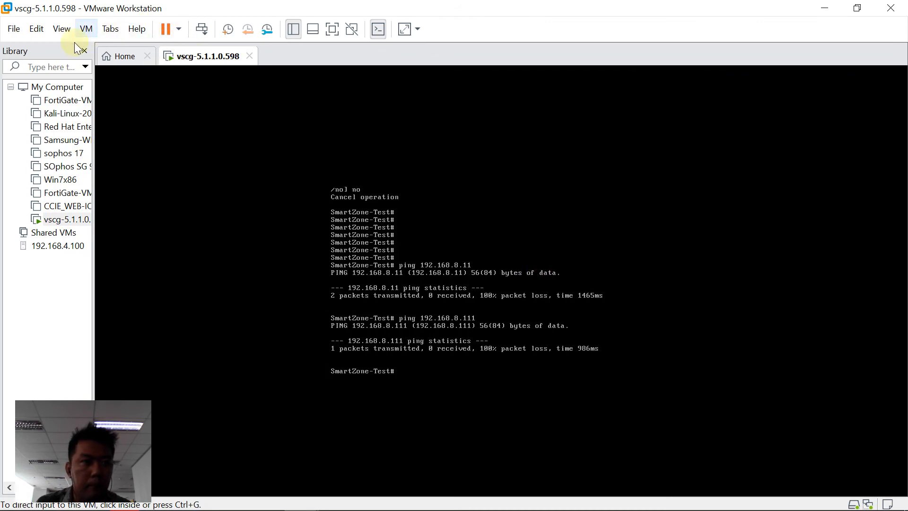
left_click(85, 29)
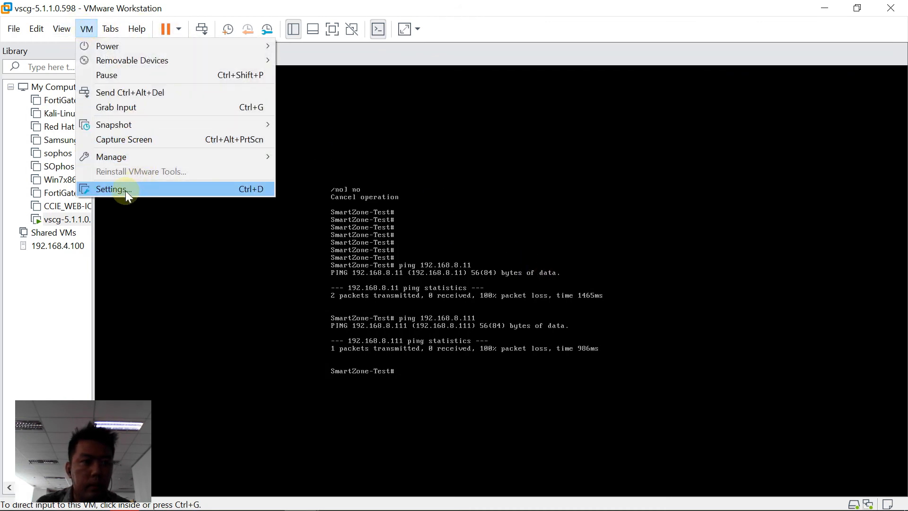
left_click(114, 190)
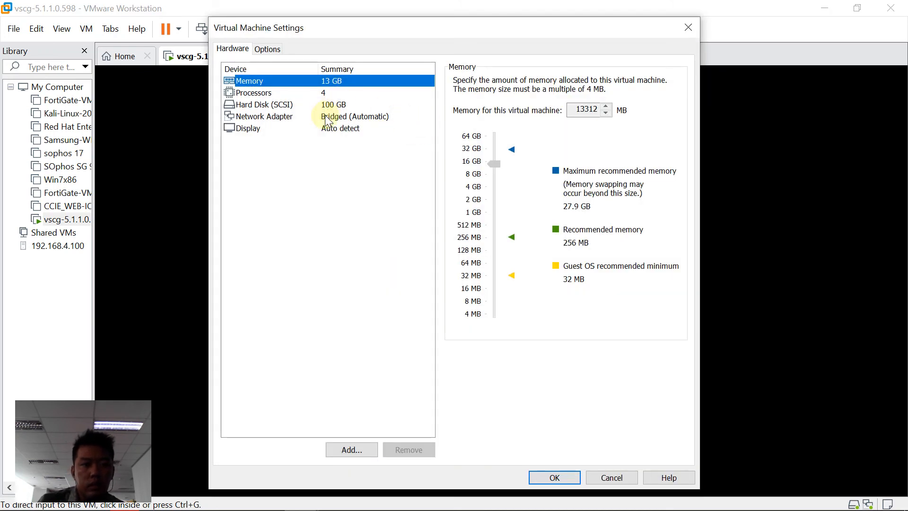
left_click(325, 116)
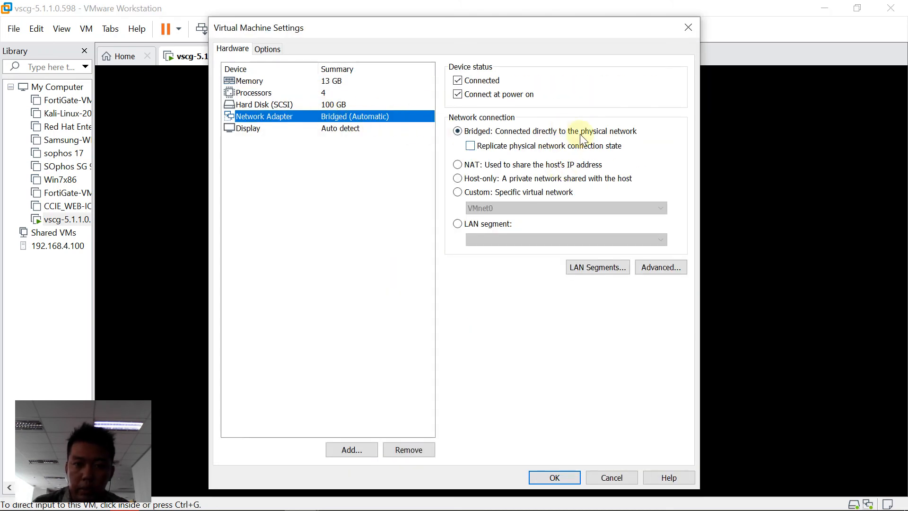
left_click(549, 481)
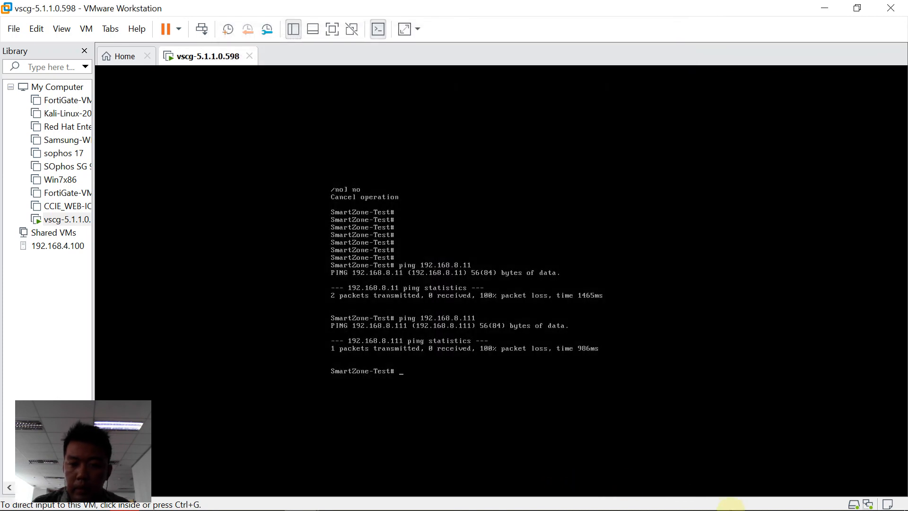
left_click(723, 497)
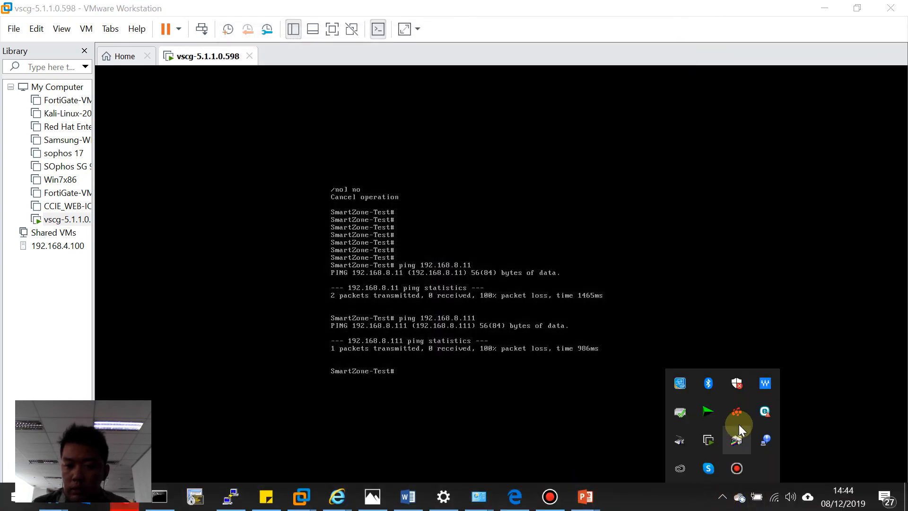
left_click(765, 413)
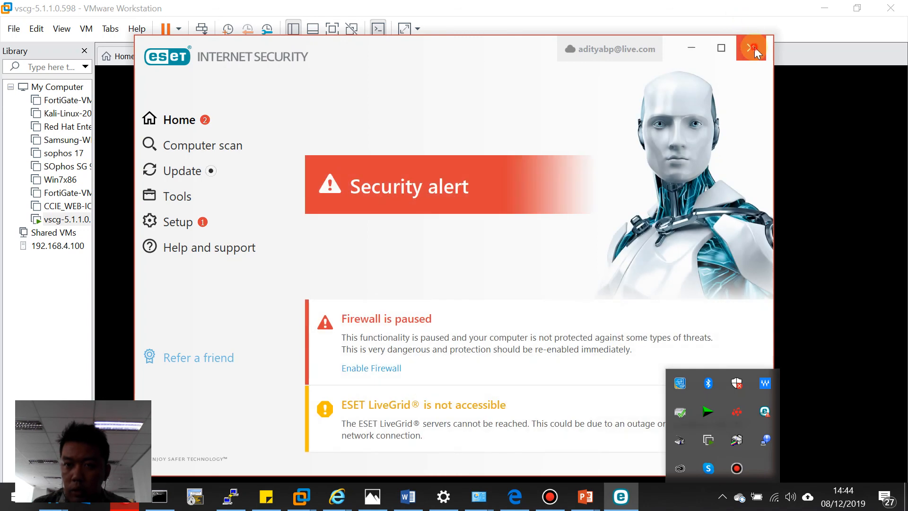
left_click(754, 47)
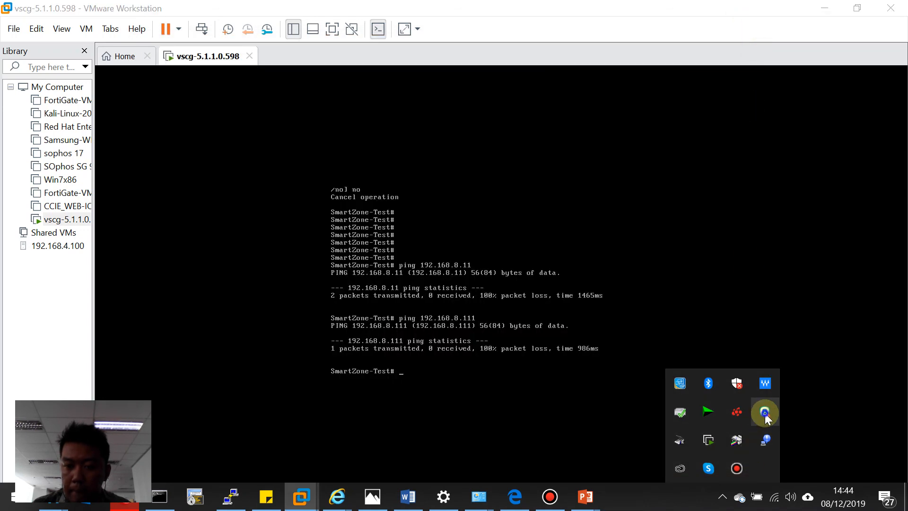
right_click(765, 413)
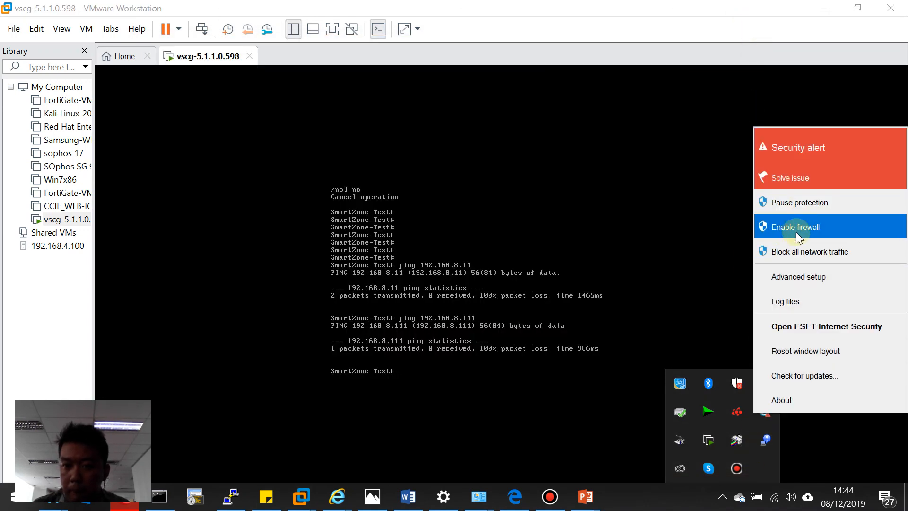
left_click(597, 286)
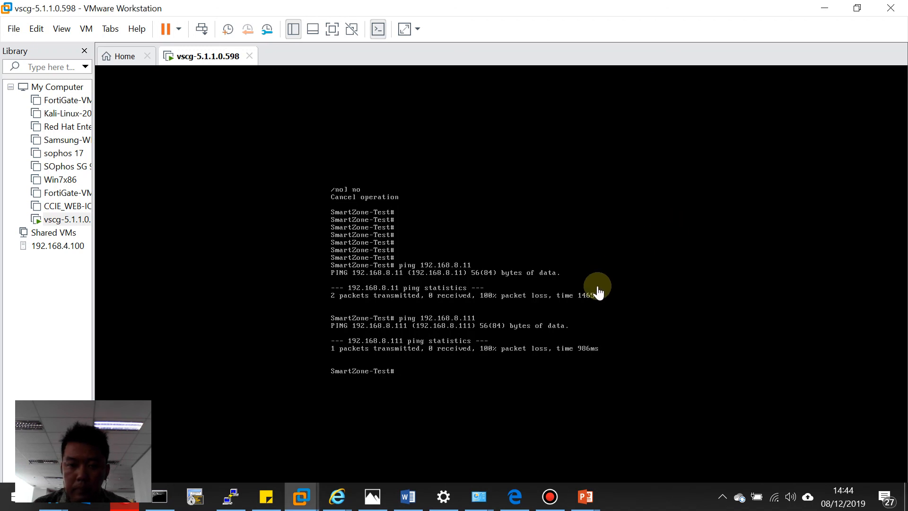